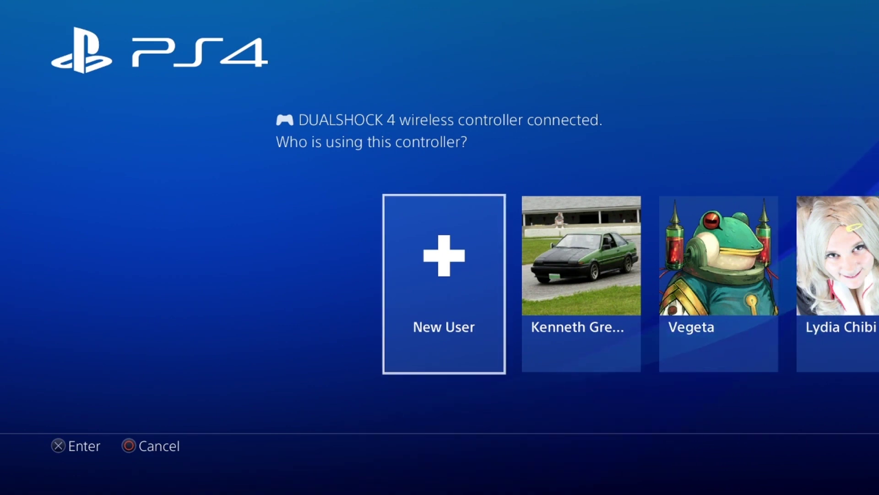
Create a new permanent user, accept the system software license agreement, and continue to PSN setup
key(Return)
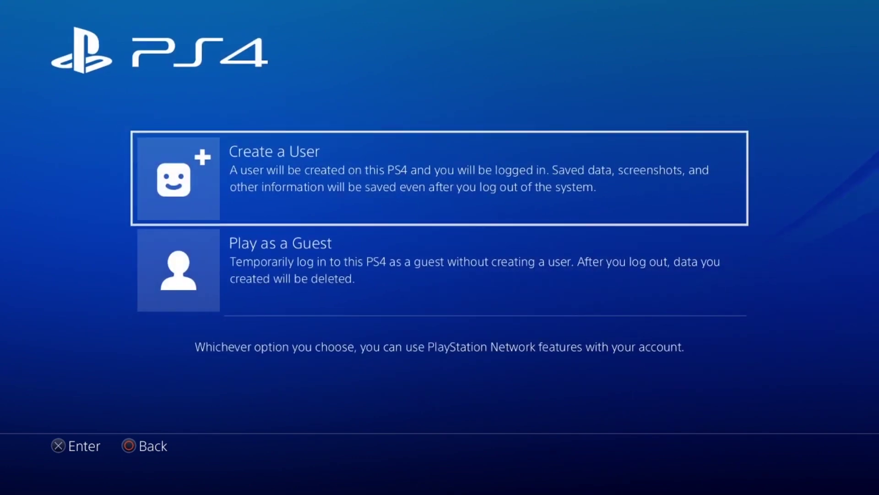
key(Return)
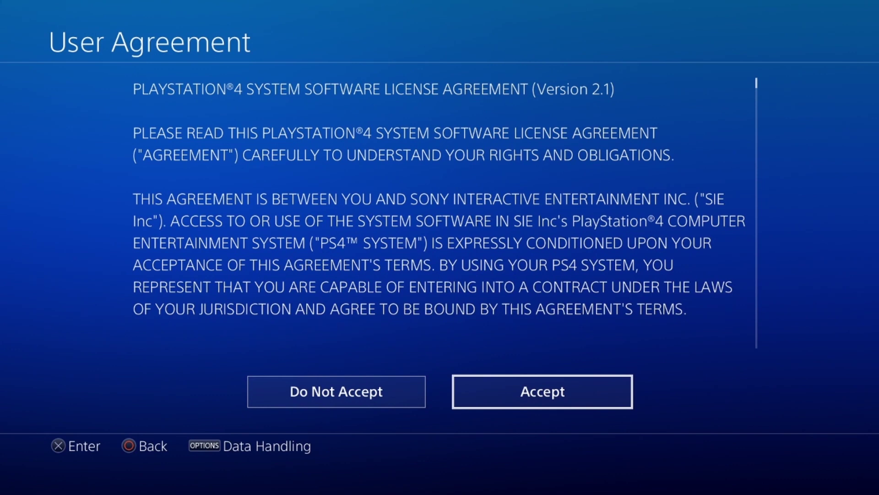
key(Return)
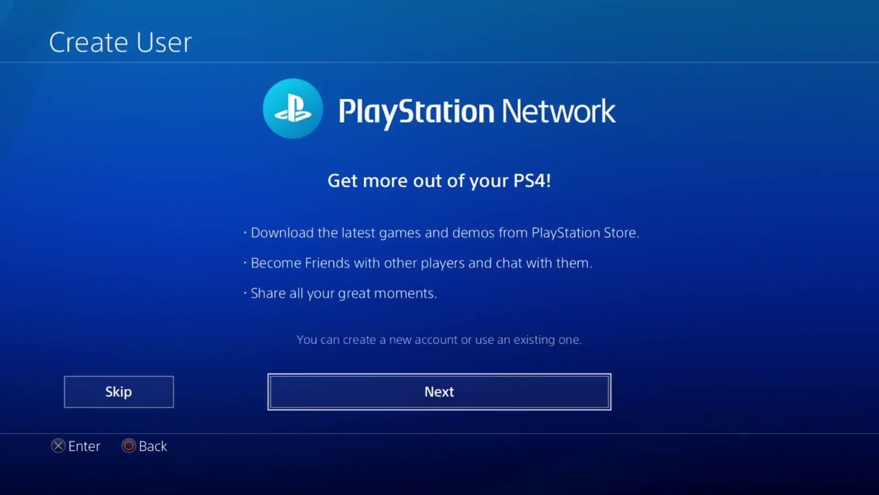
key(Return)
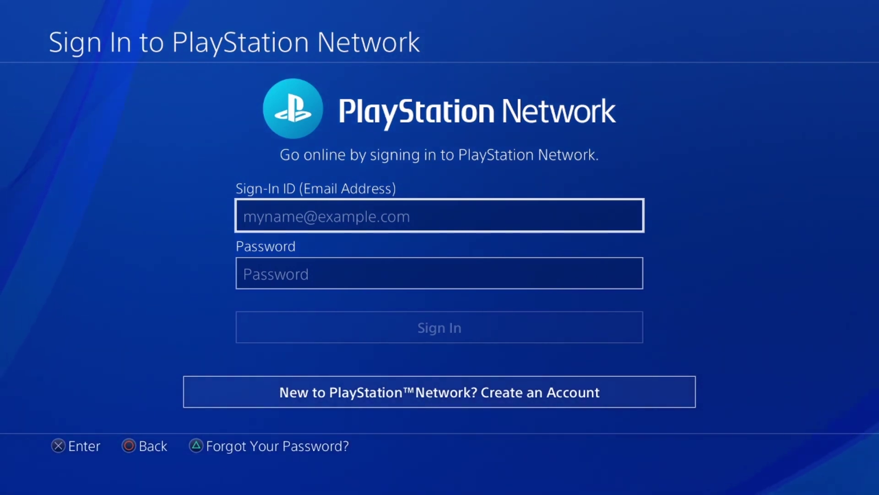
Skip the sign-in fields and choose 'New to PlayStation Network? Create an Account'
key(Down)
key(Down)
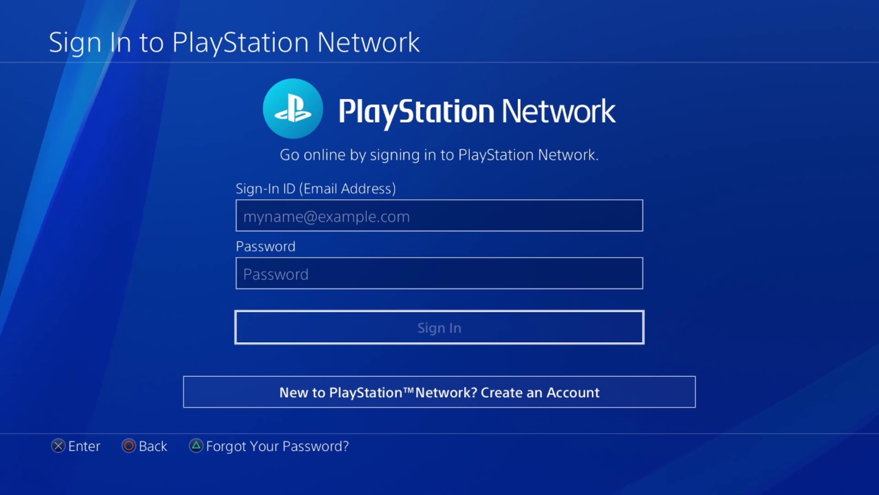
key(Down)
key(Return)
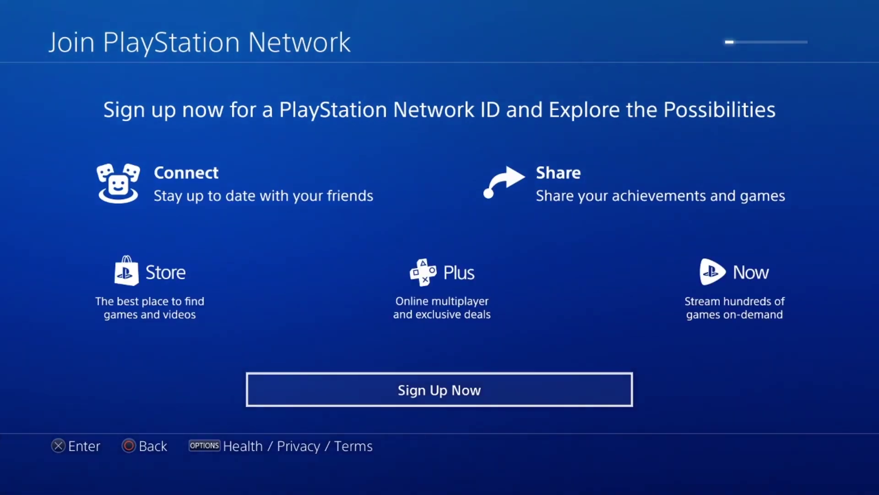
Start PSN sign-up and choose Japan as the country or region
key(Return)
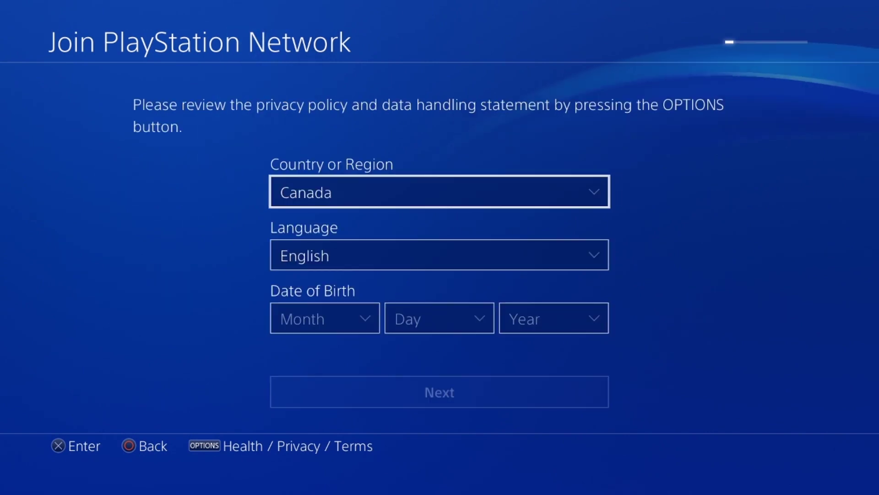
key(Return)
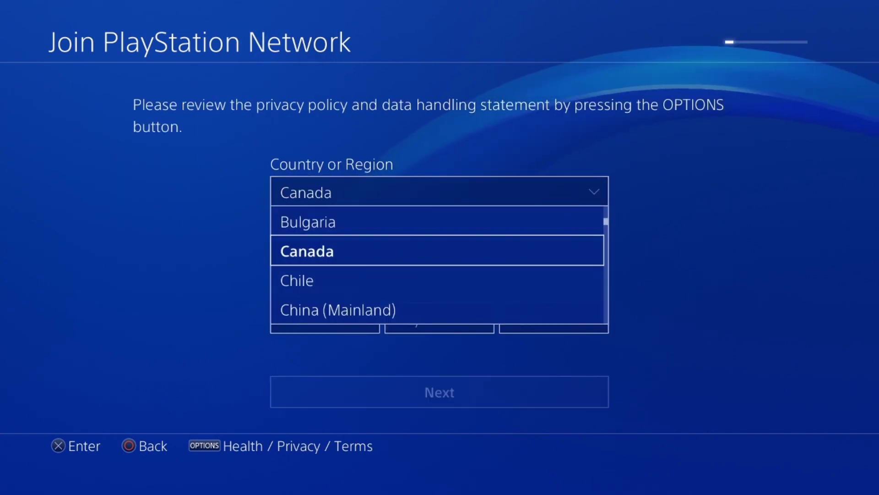
key(Down)
key(Down)
key(Down)
key(Down)
key(Down)
key(Down)
key(Down)
key(Down)
key(Down)
key(Down)
key(Down)
key(Down)
key(Down)
key(Down)
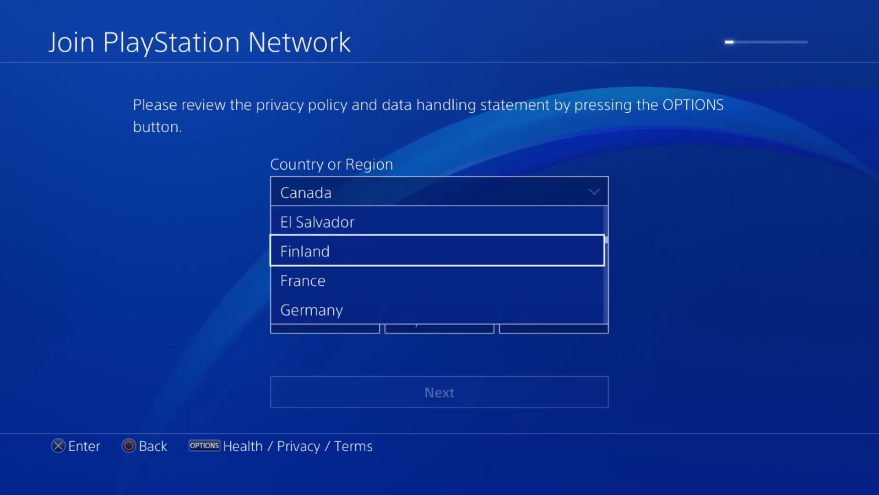
key(Down)
key(Down)
key(Down)
key(Down)
key(Down)
key(Down)
key(Down)
key(Down)
key(Down)
key(Down)
key(Down)
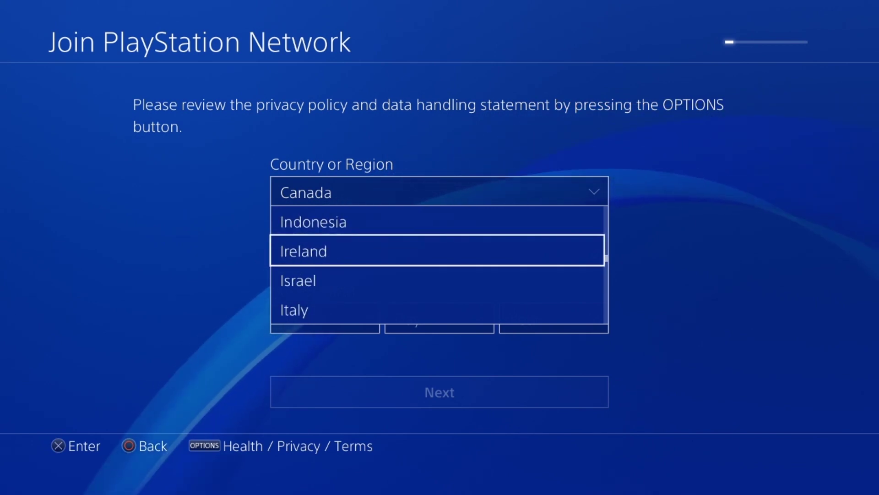
key(Return)
Set the date of birth to 1985, month 1, day 1
key(Down)
key(Down)
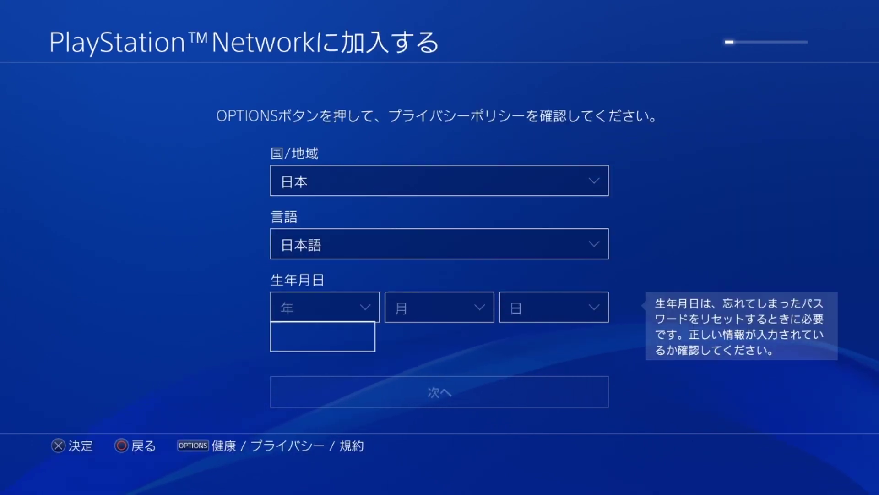
key(Return)
key(Down)
key(Down)
key(Down)
key(Down)
key(Down)
key(Down)
key(Down)
key(Down)
key(Down)
key(Down)
key(Down)
key(Down)
key(Down)
key(Down)
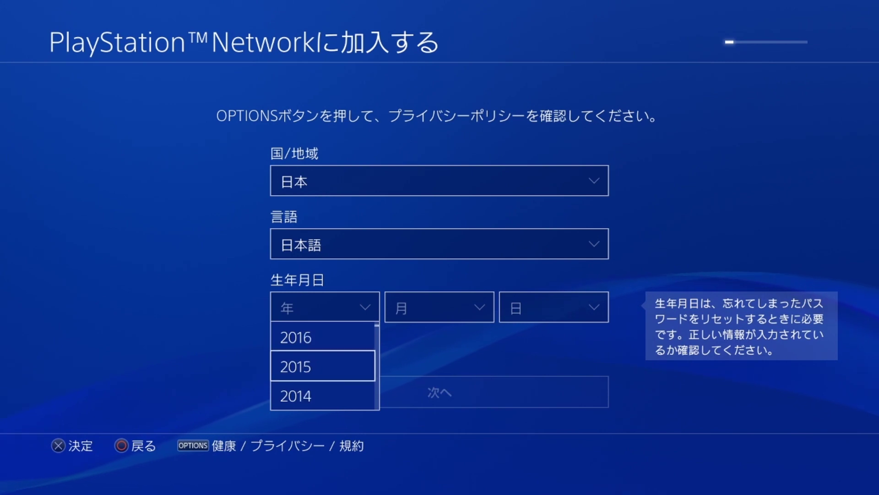
key(Down)
key(Down)
key(Down)
key(Down)
key(Down)
key(Down)
key(Down)
key(Down)
key(Down)
key(Down)
key(Down)
key(Down)
key(Down)
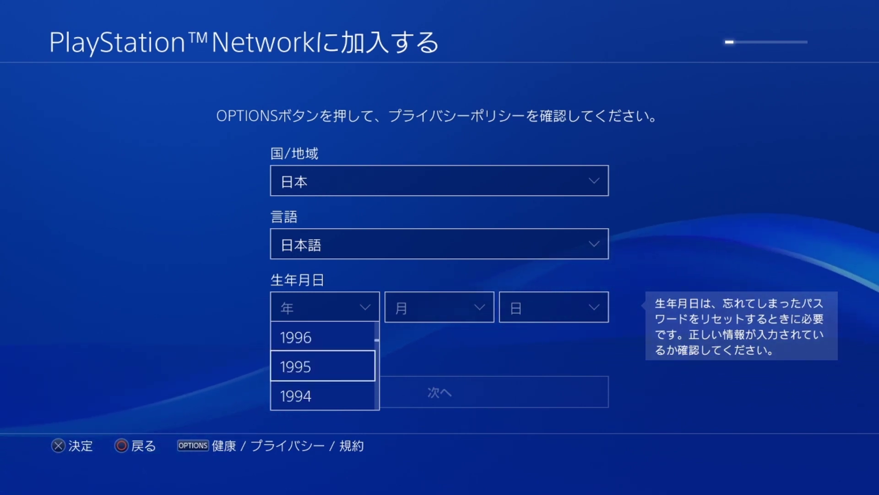
key(Down)
key(Down)
key(Down)
key(Down)
key(Down)
key(Down)
key(Down)
key(Down)
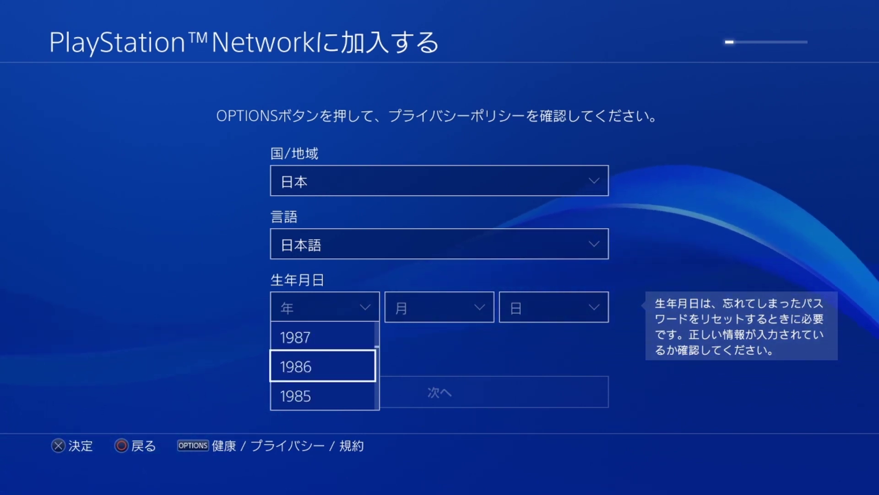
key(Return)
key(Right)
key(Return)
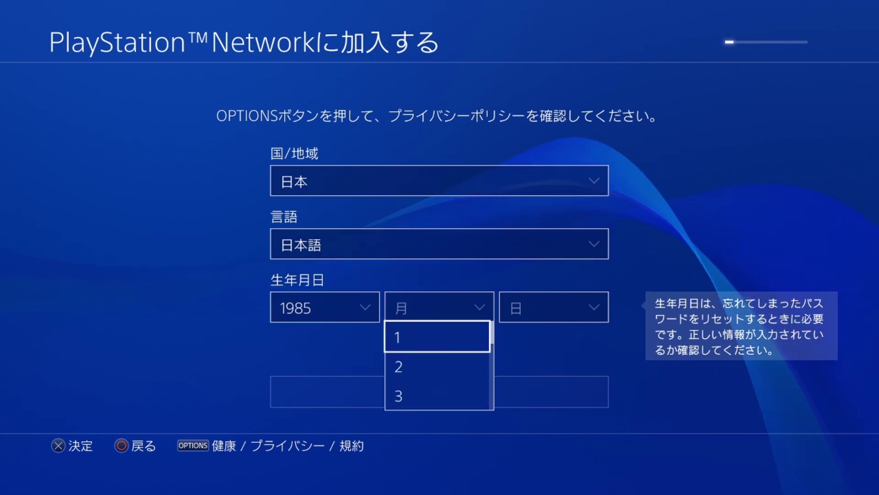
key(Return)
key(Right)
key(Return)
key(Return)
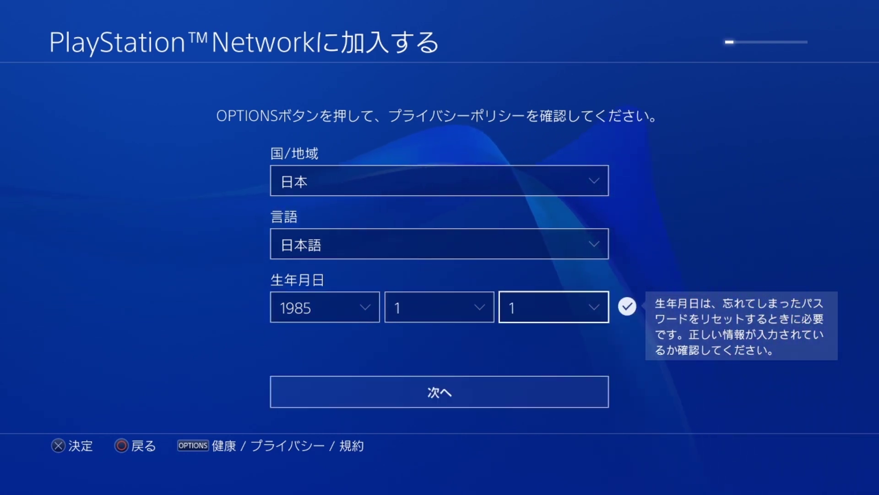
Submit the country and birth date, then begin entering the postal code
key(Return)
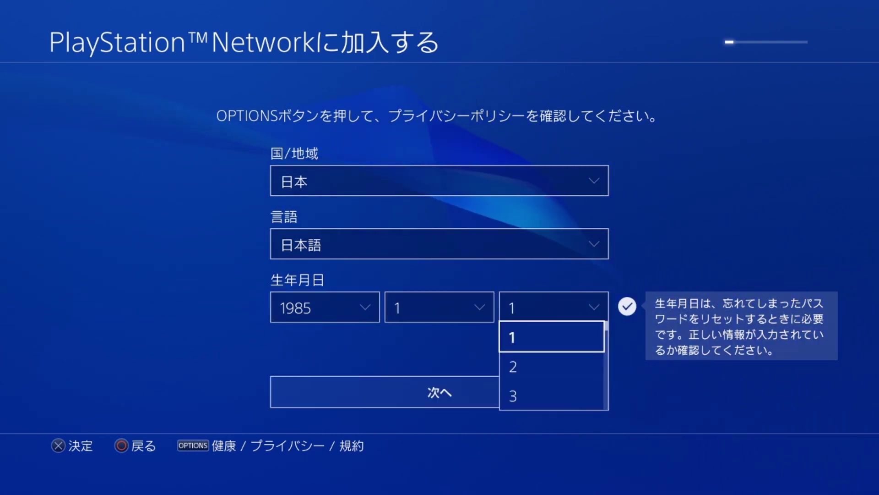
key(Return)
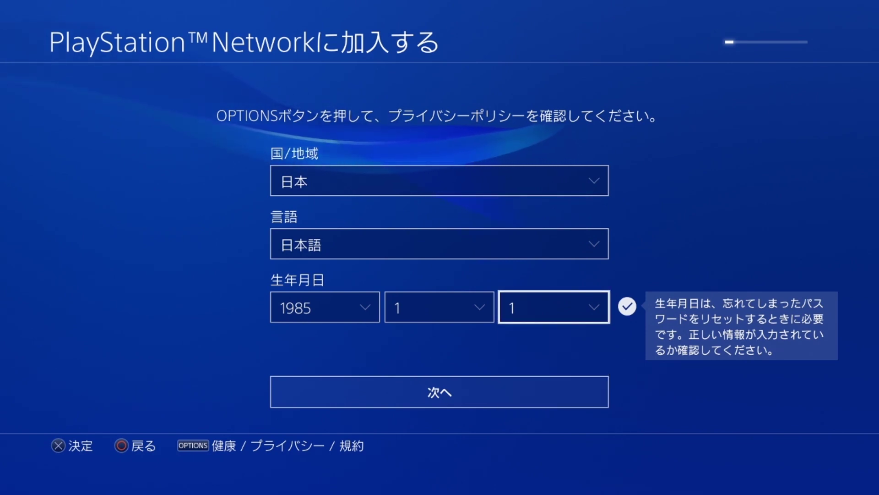
key(Down)
key(Return)
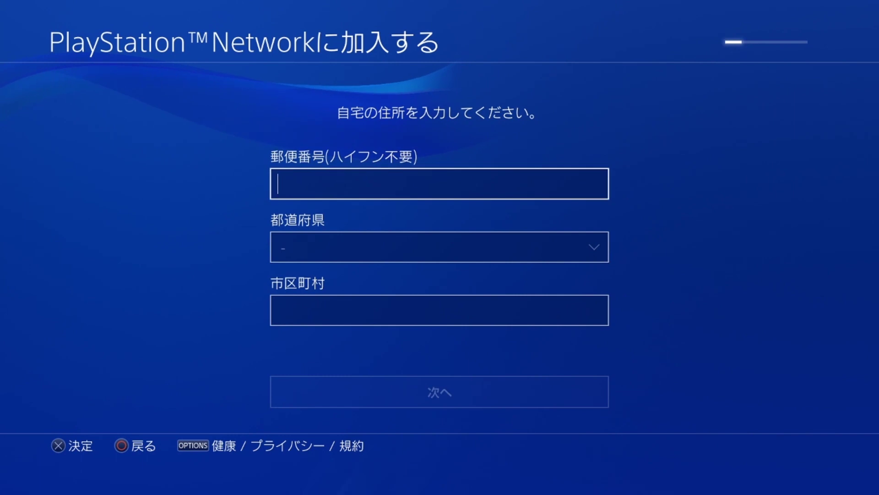
key(Return)
text(10000)
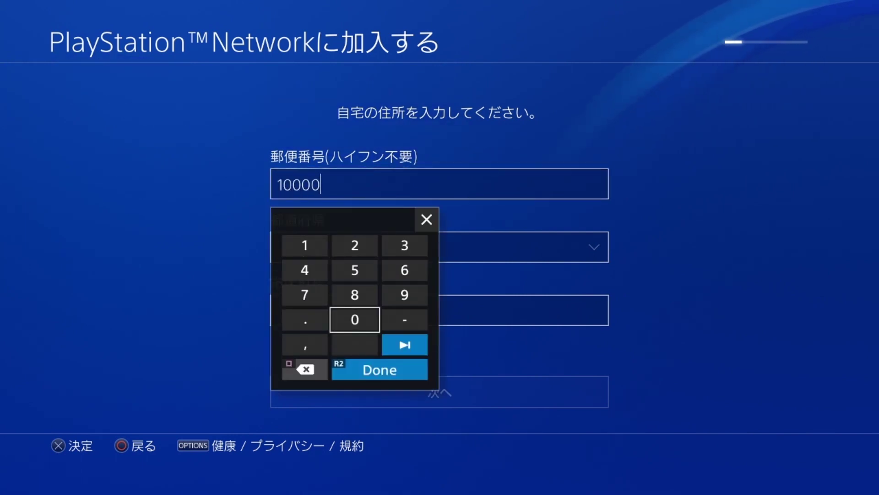
Finish the postal code, keep 東京都 as the prefecture, and submit the home address
key(Return)
key(Down)
key(Return)
key(Return)
key(Down)
key(Down)
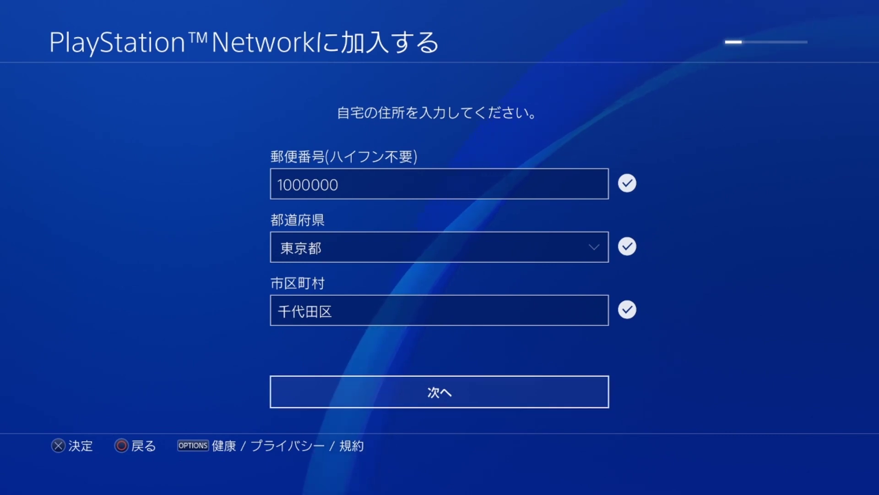
key(Return)
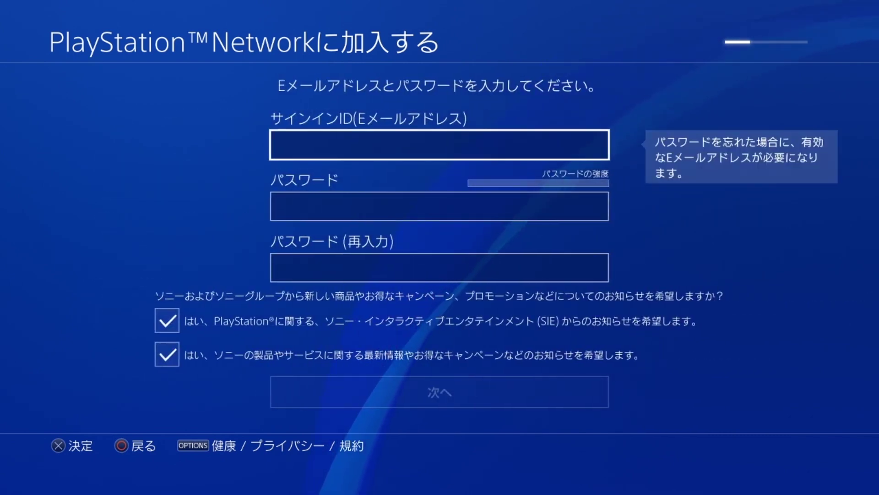
Confirm the sign-in email and re-entered password, then submit them
key(Down)
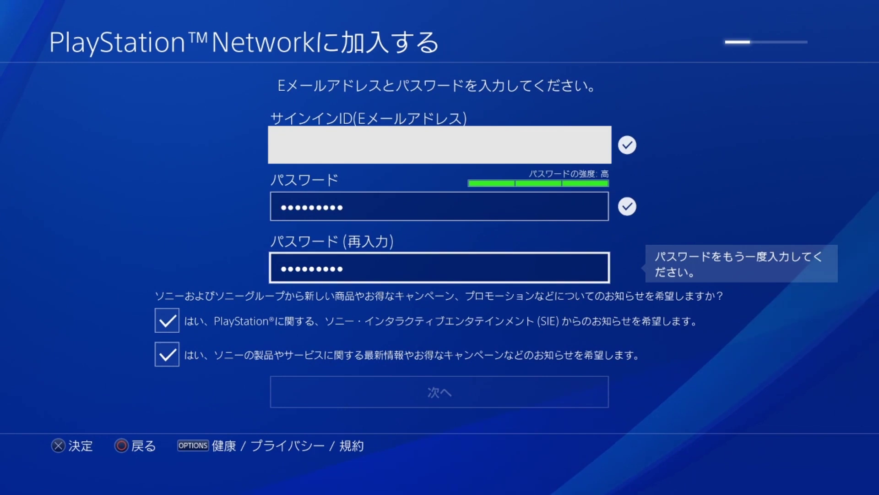
key(Down)
key(Down)
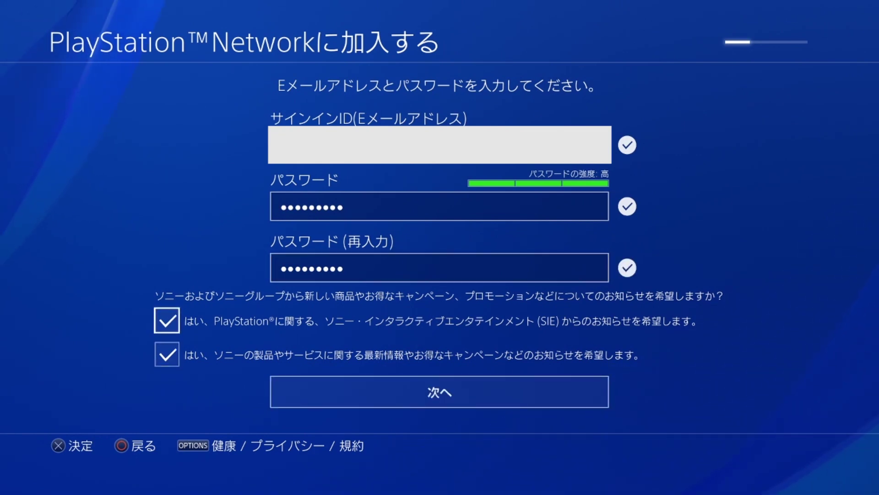
key(Return)
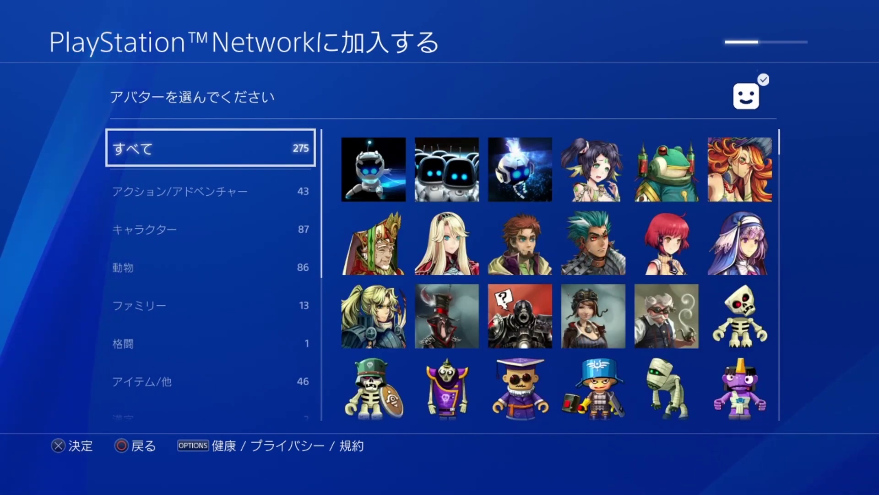
Browse down the avatar grid and pick the camouflaged soldier avatar
key(Right)
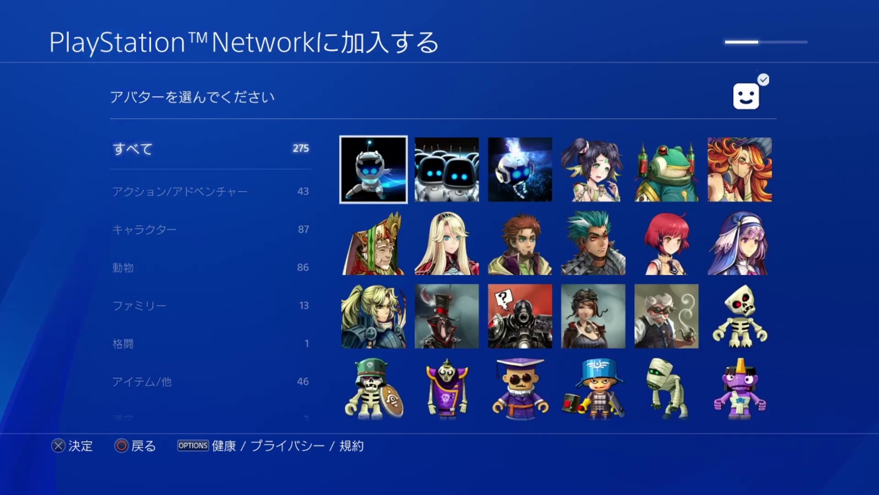
key(Down)
key(Down)
key(Down)
key(Down)
key(Down)
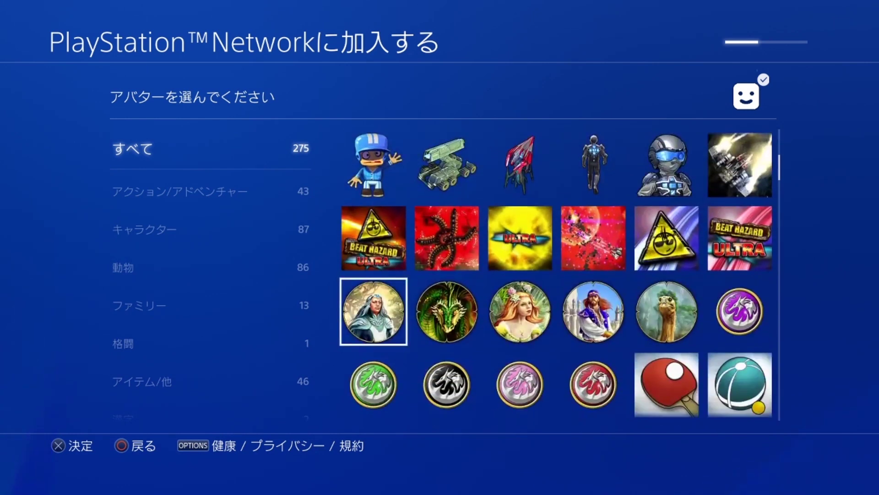
key(Down)
key(Down)
key(Down)
key(Down)
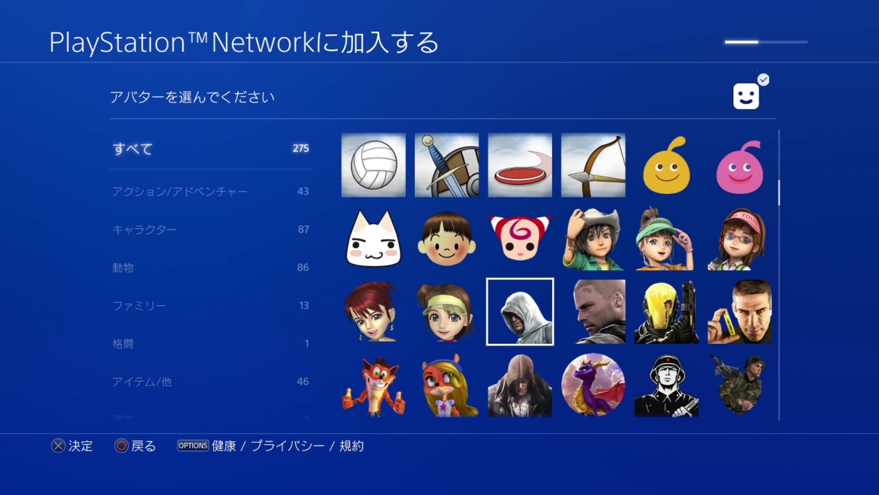
key(Down)
key(Down)
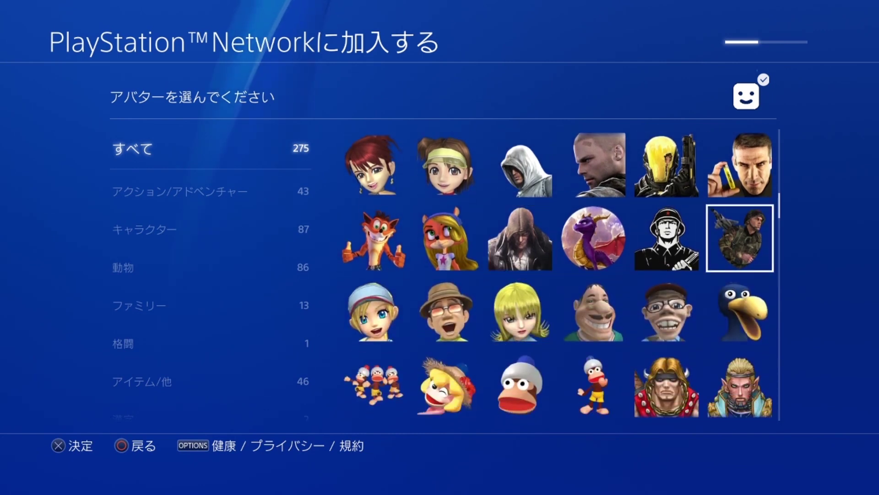
key(Return)
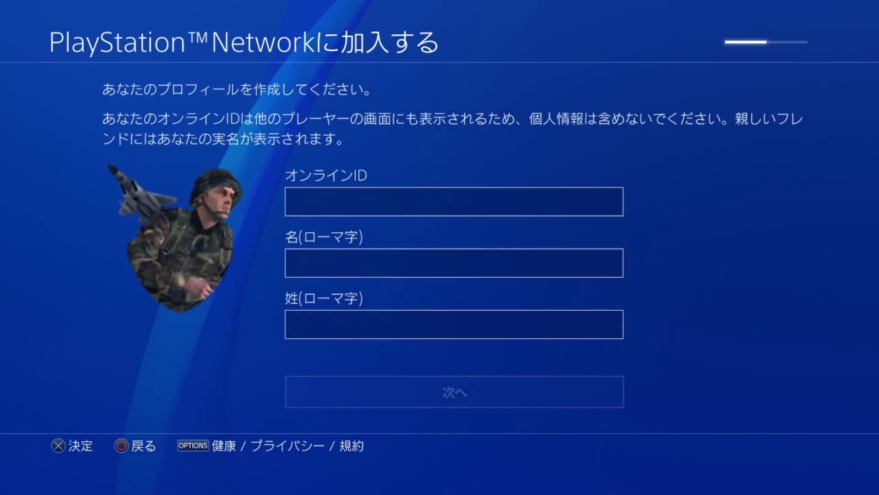
Enter the chosen online ID with the on-screen keyboard and confirm it
key(Return)
text(kenny4ag)
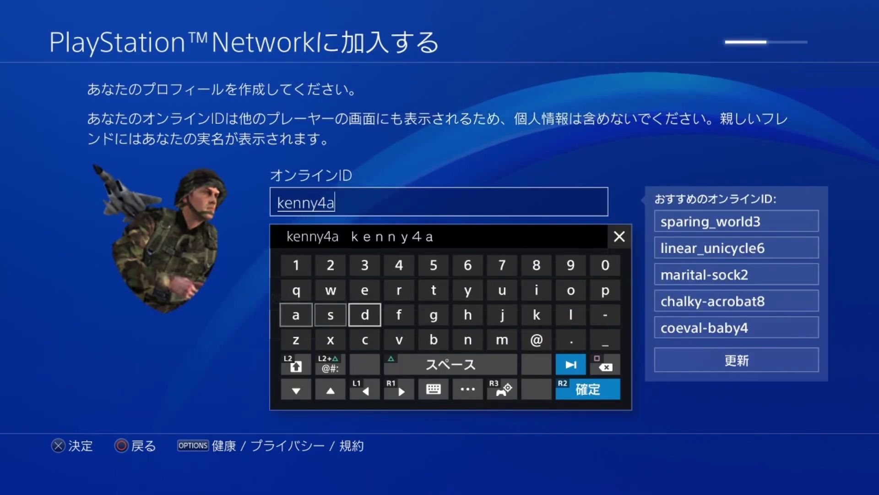
key(Up)
key(Up)
key(Left)
key(Left)
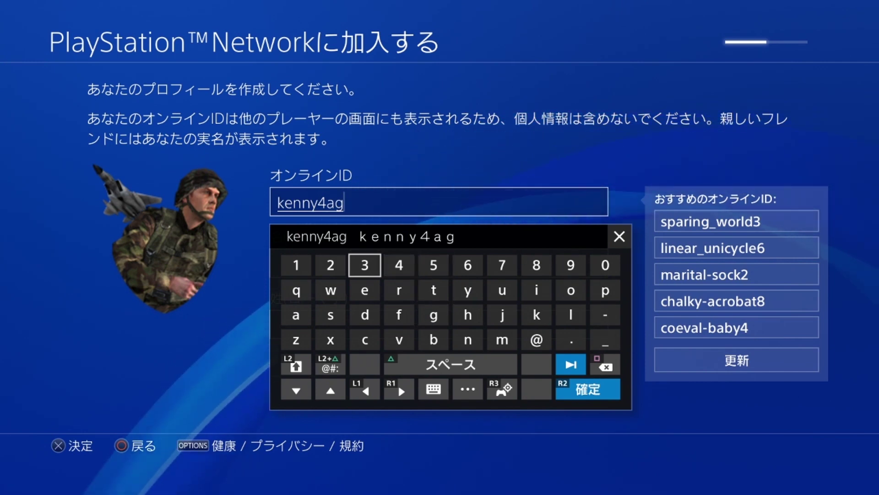
key(Down)
text(e)
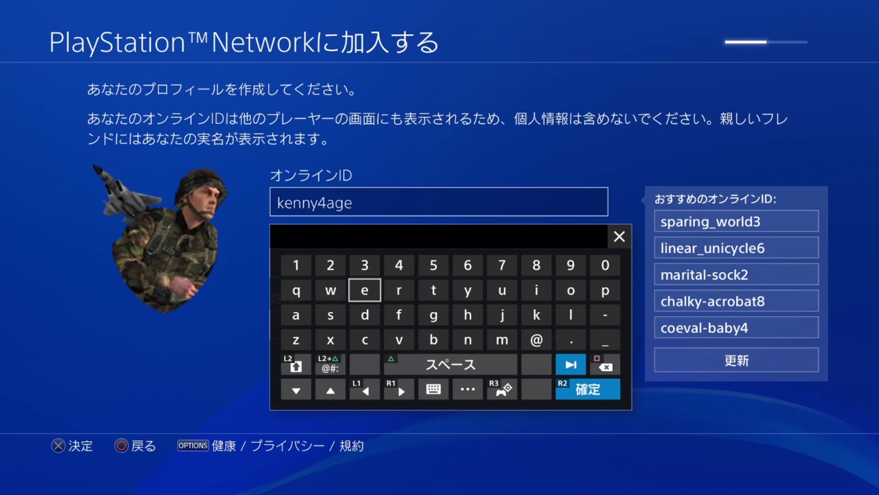
key(Return)
key(Down)
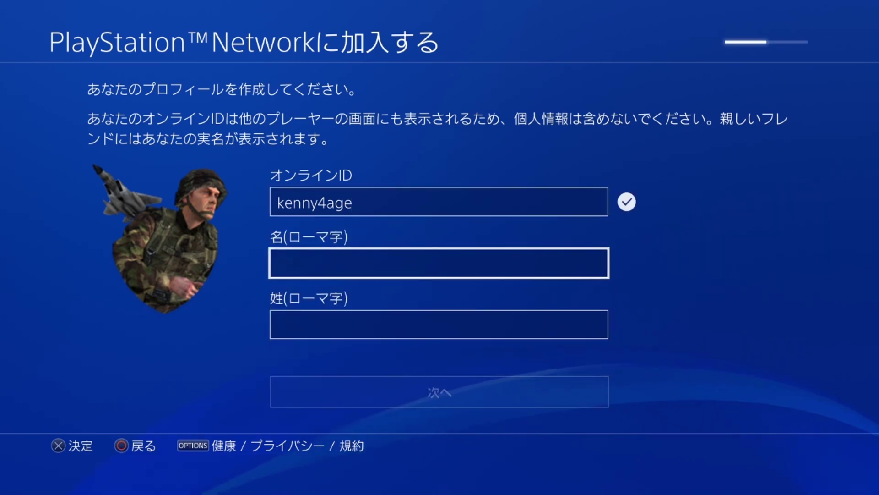
Fill in the romanized first and last names and submit the profile details
key(Return)
text(ken)
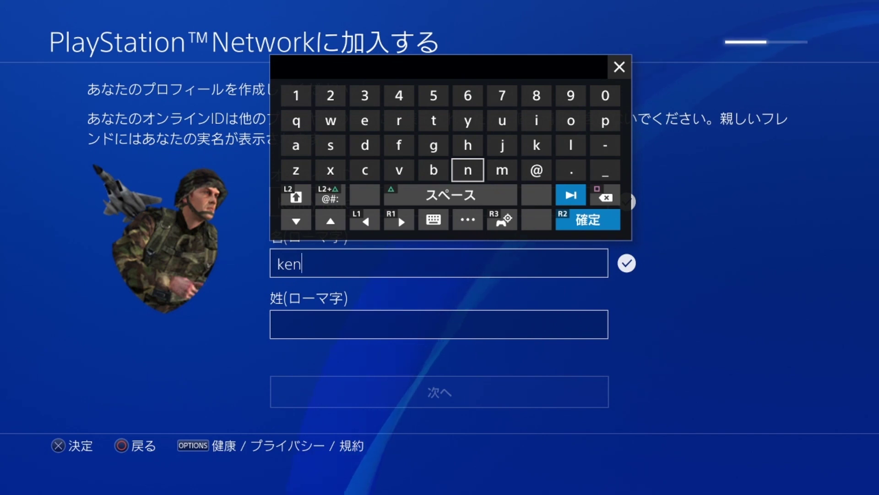
key(Return)
key(Down)
key(Return)
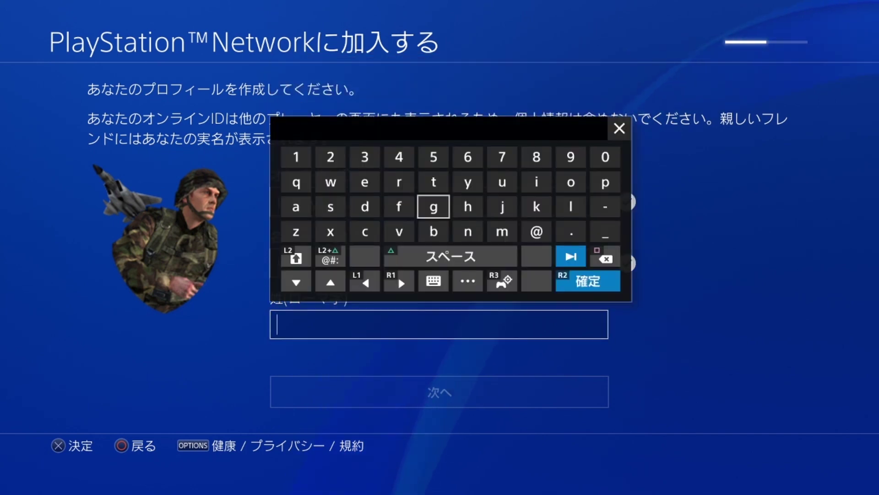
text(id)
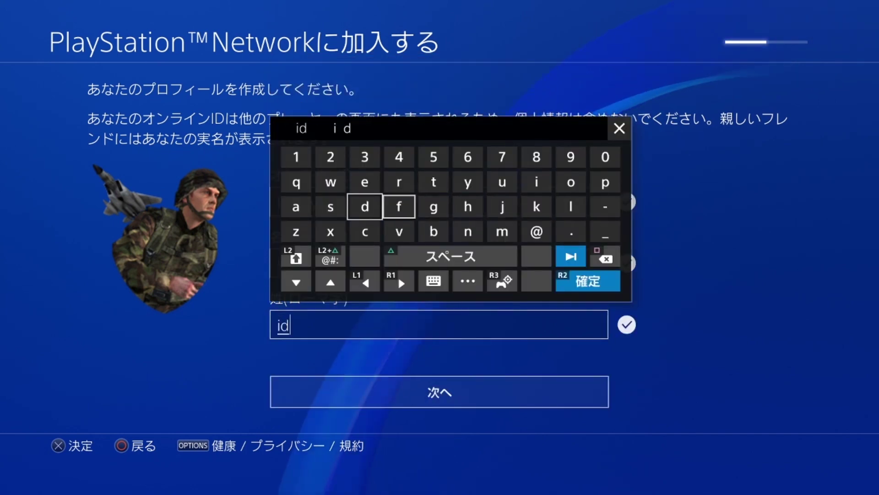
text(k)
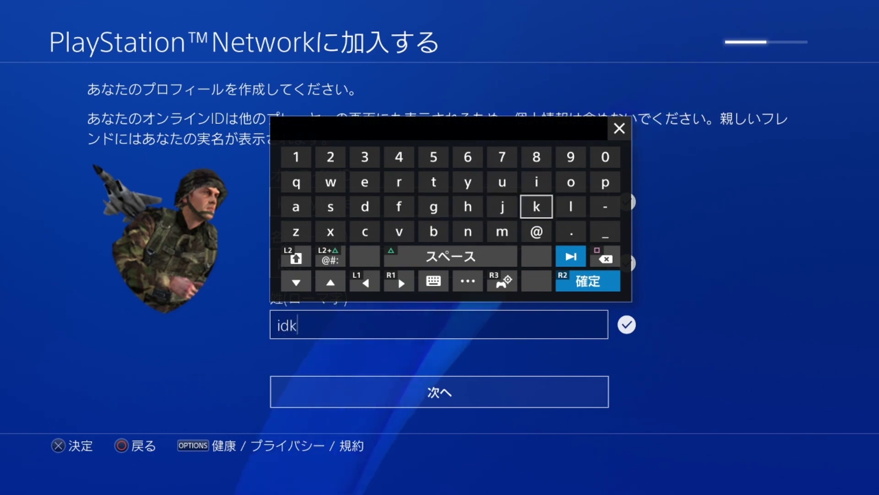
key(Return)
key(Down)
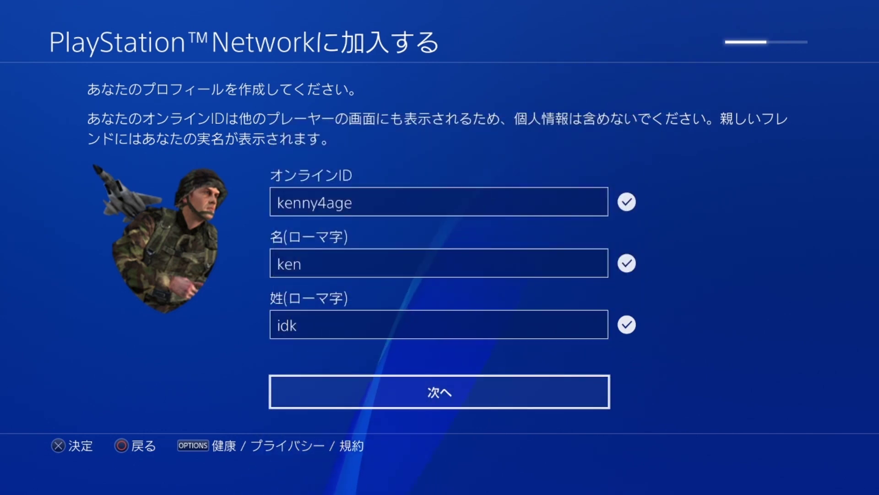
key(Return)
Accept the default game/media, friends/connections, and personal info privacy settings
key(Down)
key(Down)
key(Down)
key(Down)
key(Down)
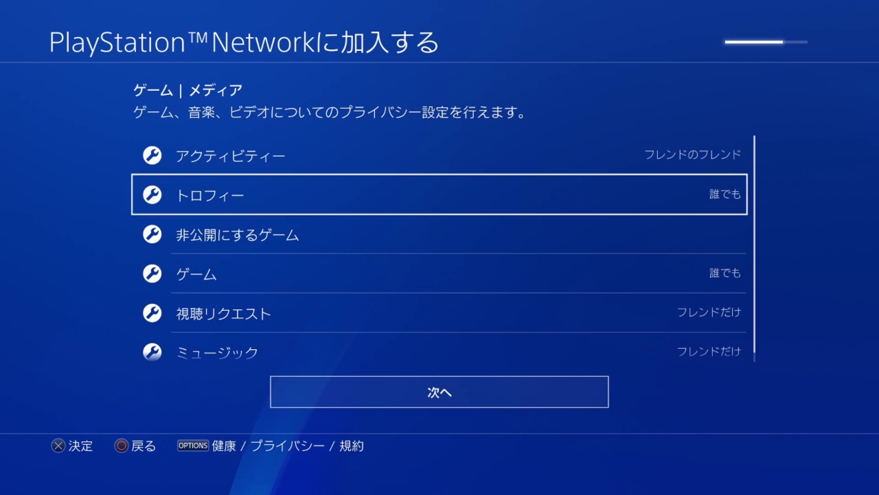
key(Down)
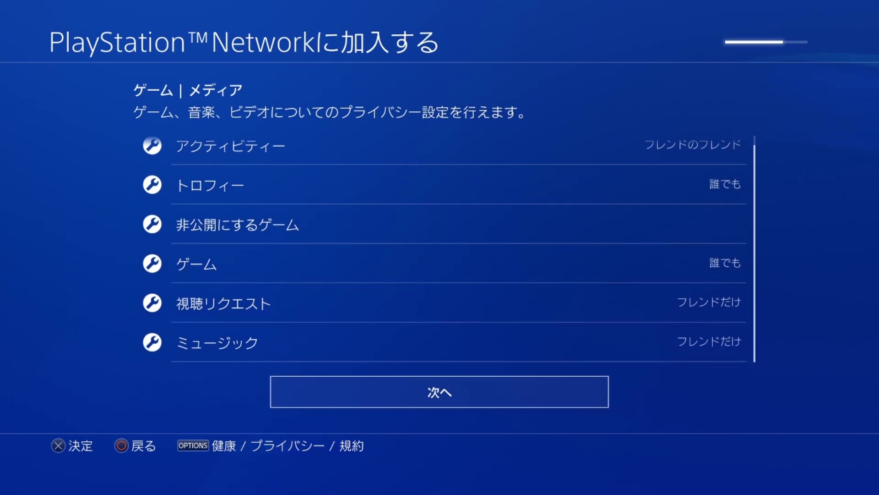
key(Return)
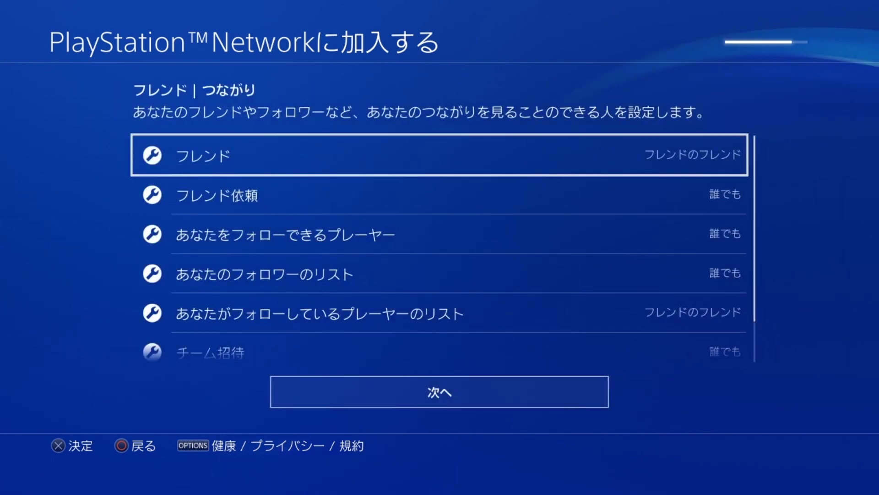
key(Down)
key(Down)
key(Down)
key(Down)
key(Down)
key(Down)
key(Down)
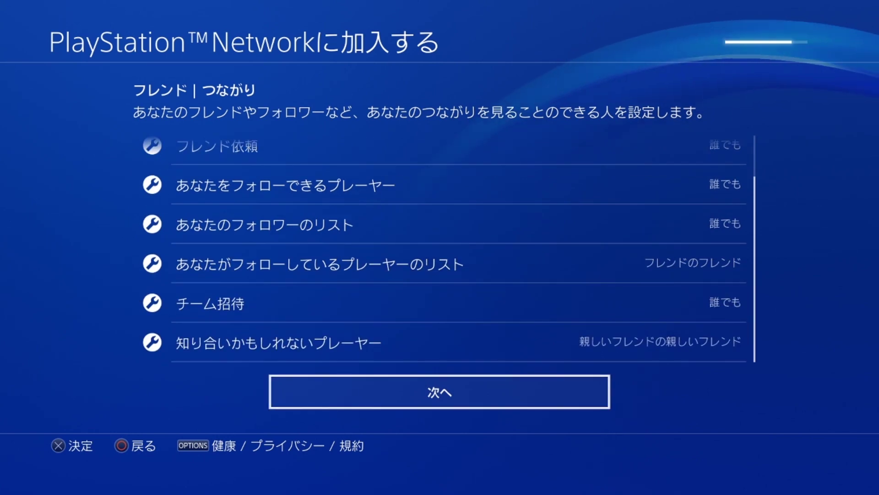
key(Return)
key(Down)
key(Down)
key(Down)
key(Down)
key(Down)
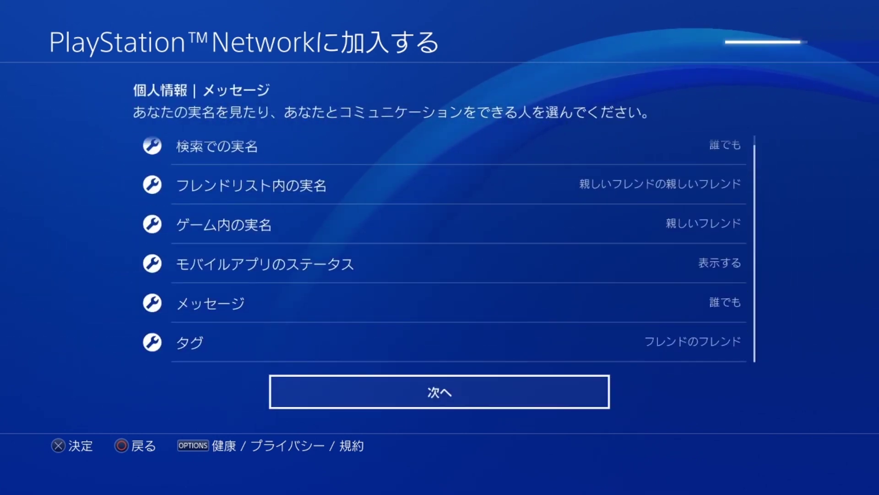
key(Return)
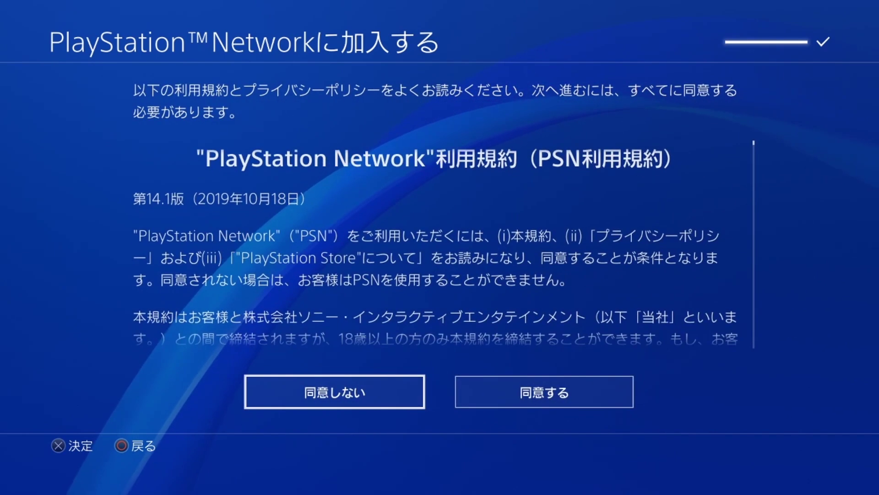
Agree to the PSN terms of service and privacy policy
scroll(443, 243, down, 10)
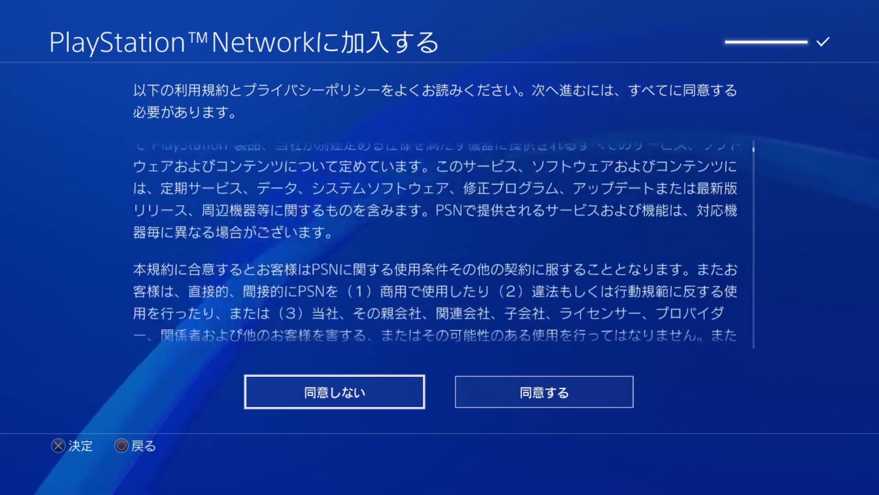
key(Right)
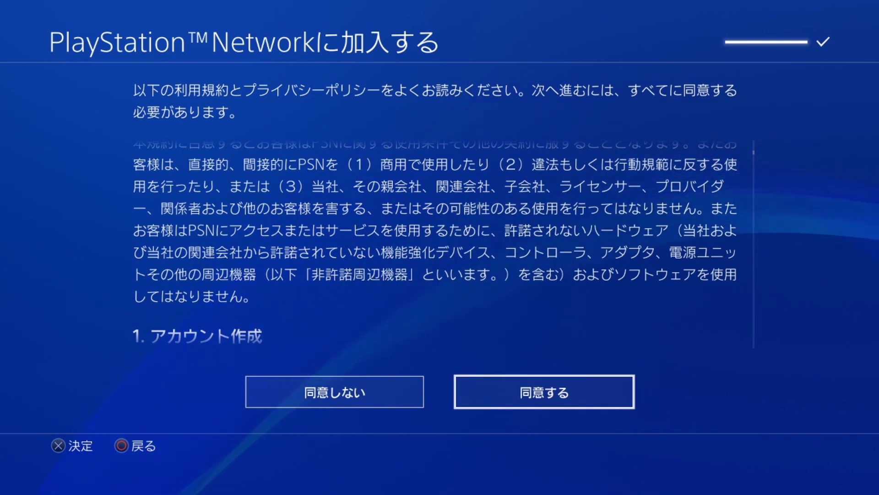
key(Return)
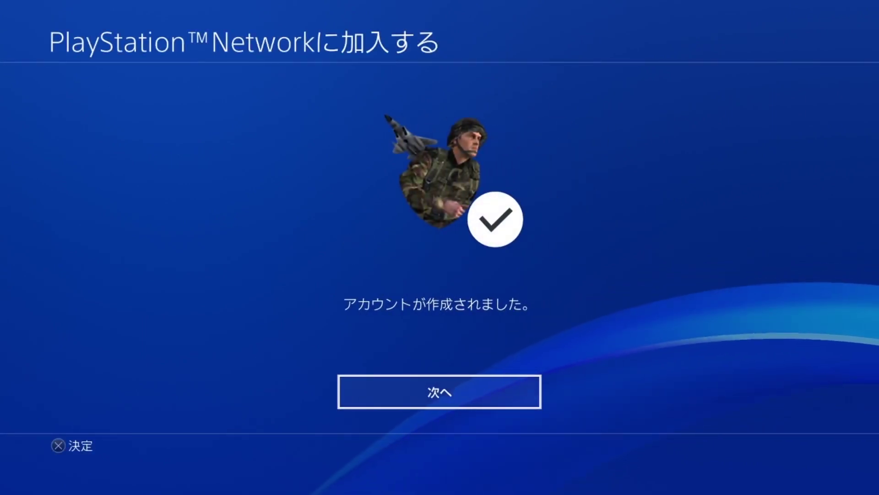
Continue past the account-created screen and click the confirmation link in the verification email
key(Return)
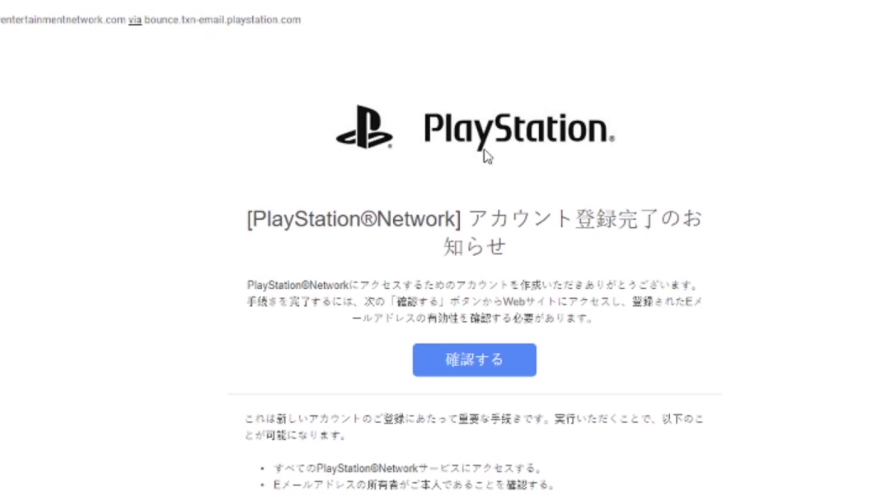
scroll(481, 174, down, 4)
scroll(477, 187, down, 3)
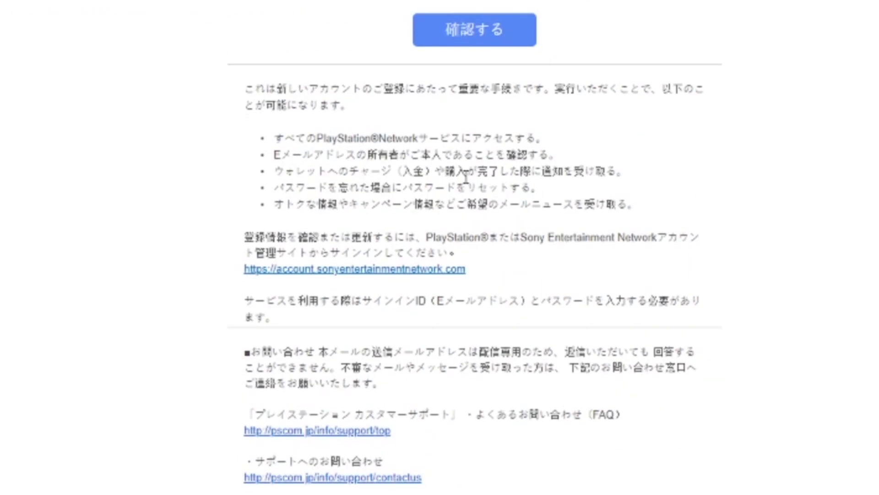
scroll(465, 176, up, 3)
click(465, 199)
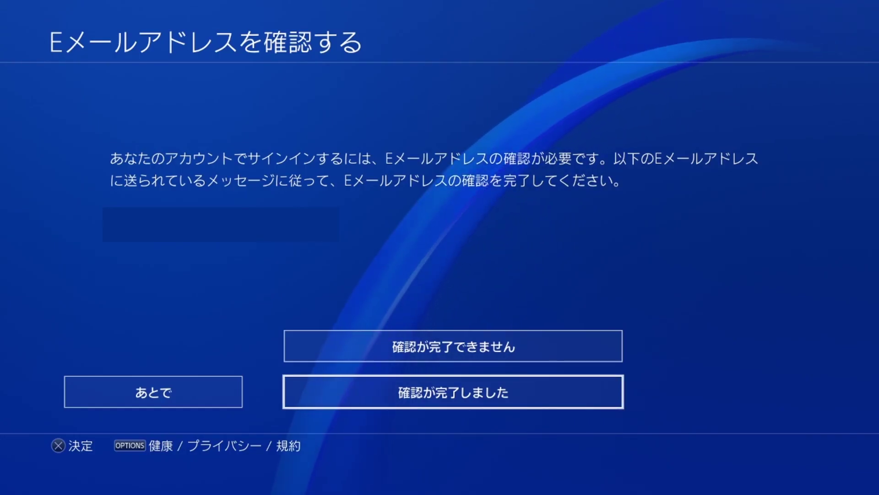
Select 確認が完了しました on the PS4 to report the email verified
key(Up)
key(Down)
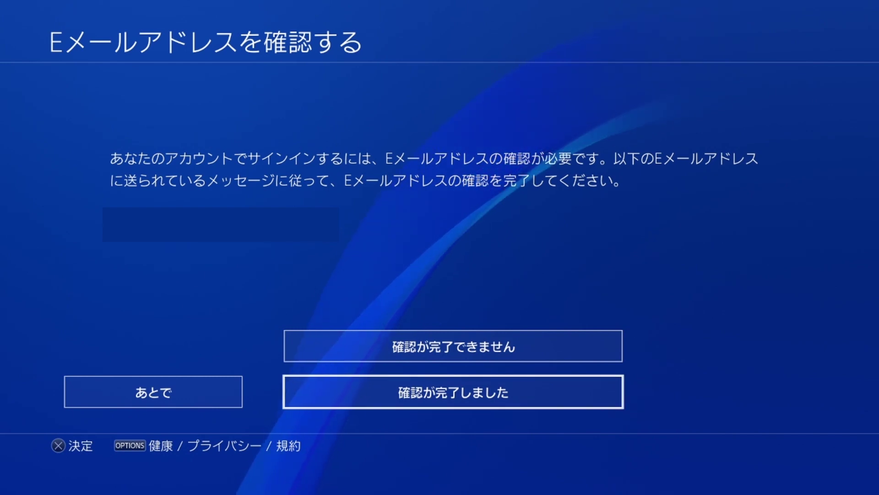
key(Return)
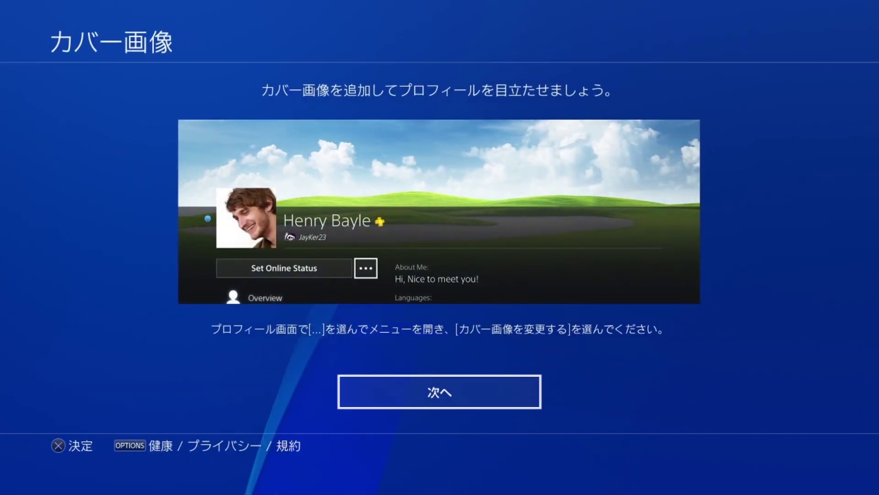
Continue past the cover image intro and postpone two-step verification with あとで
key(Return)
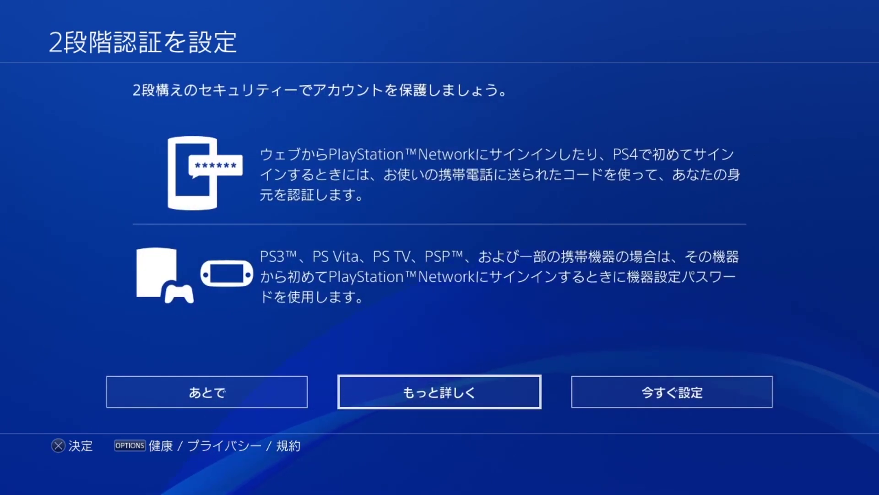
key(Left)
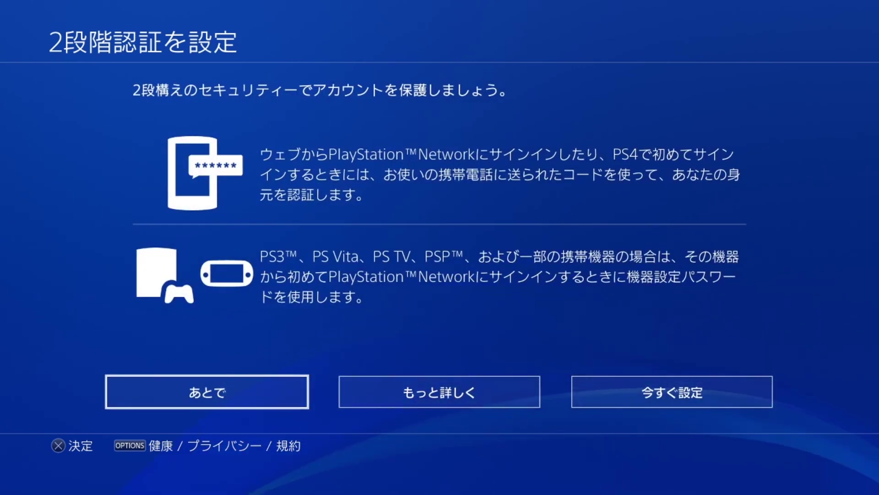
key(Return)
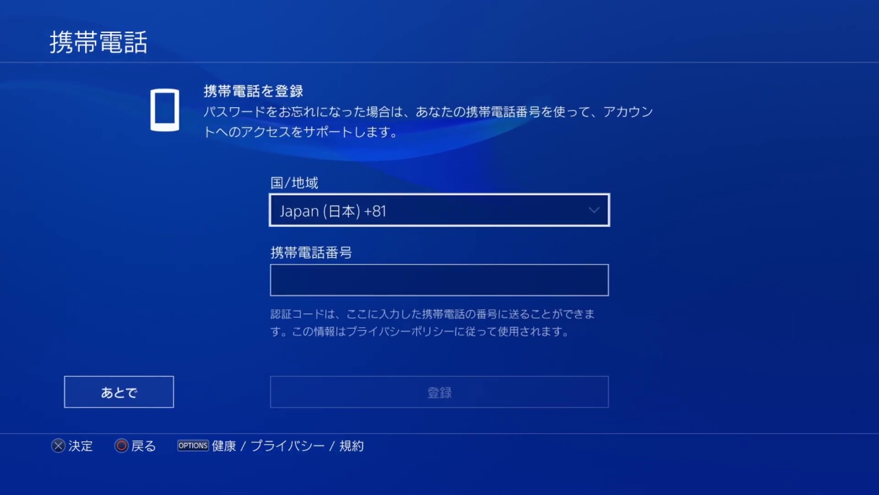
Skip mobile phone registration and leave the PlayStation Plus offer without subscribing
key(Down)
key(Down)
key(Left)
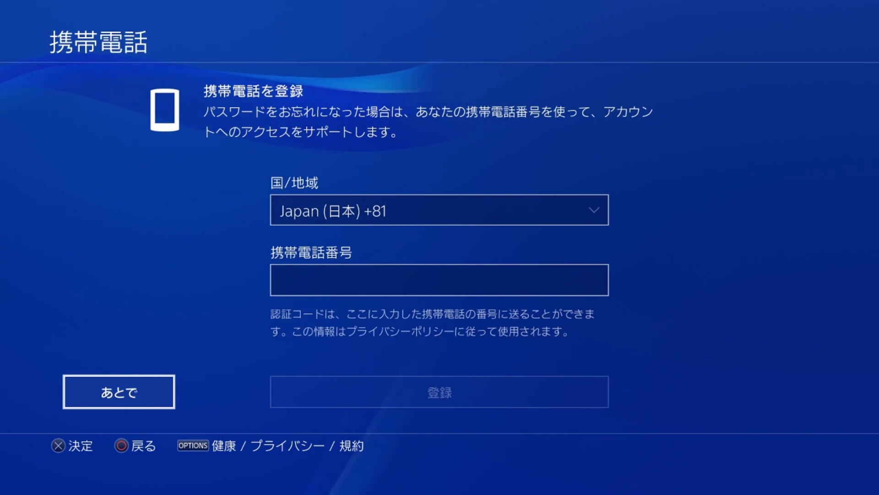
key(Return)
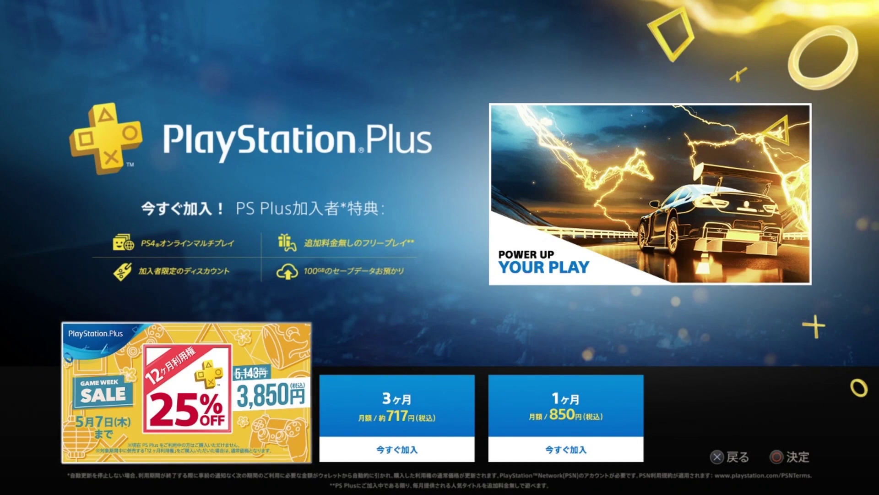
key(Right)
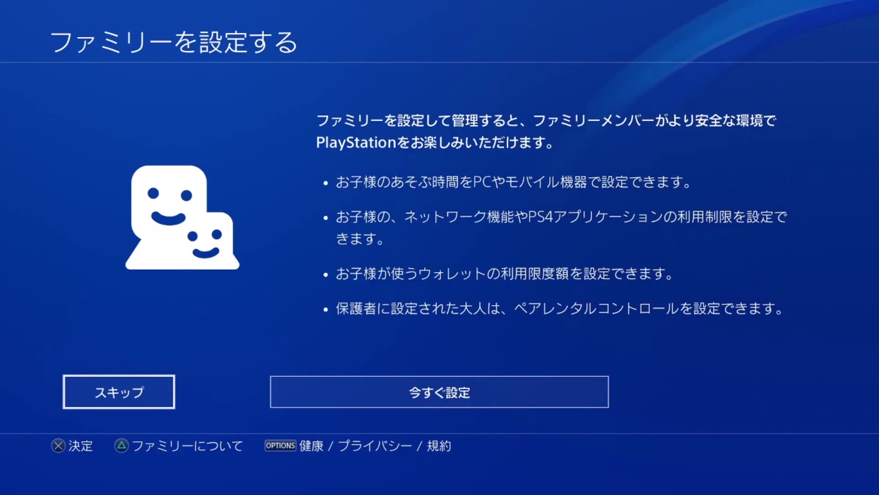
Skip family setup, acknowledge the saved sign-in notice, and enter the home screen
key(Return)
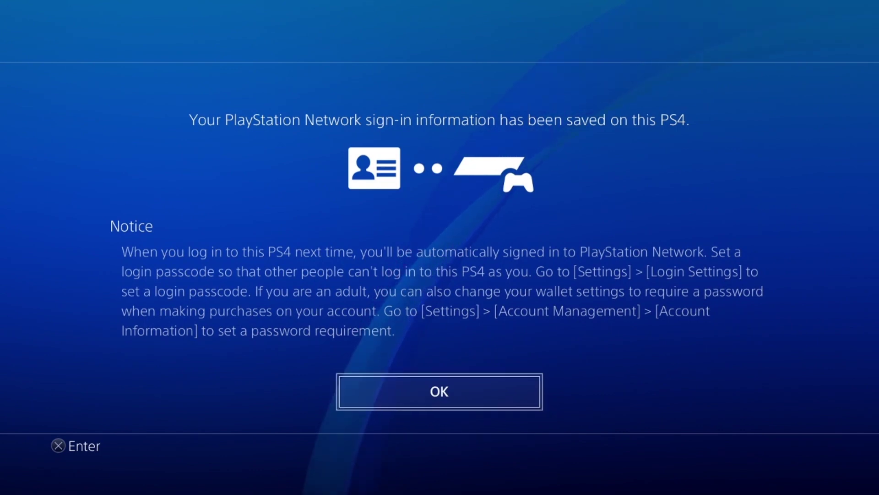
key(Return)
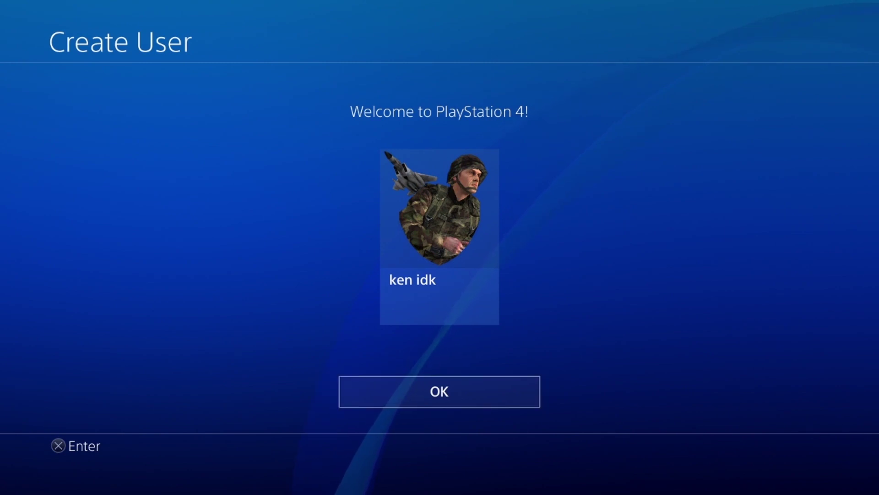
key(Return)
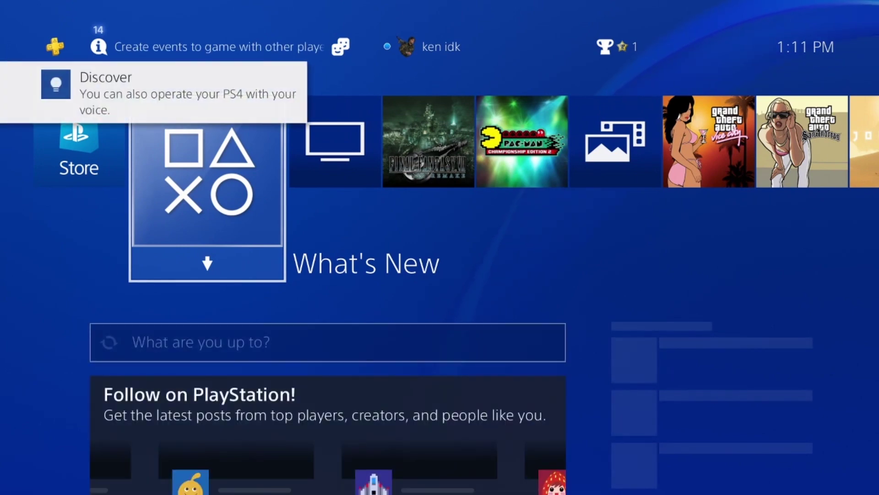
Open the PlayStation Store and browse its categories: ライブラリー, PlayStation™Now and 無料コンテンツ
key(Left)
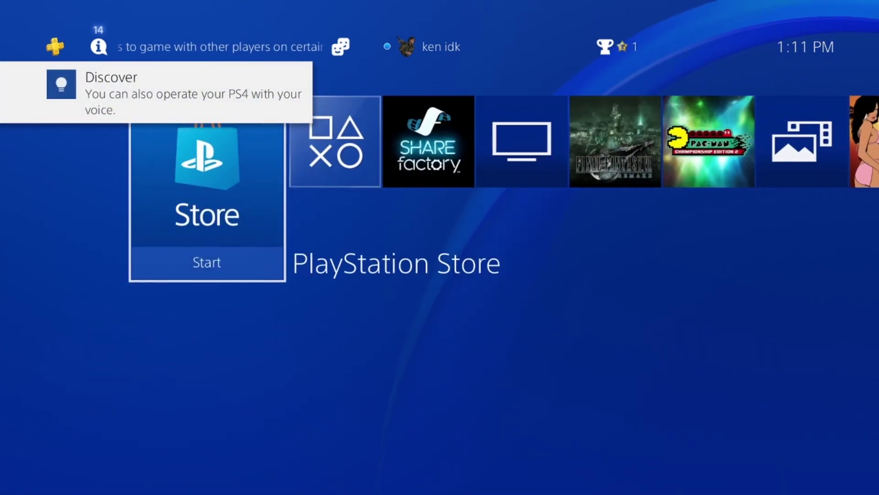
key(Return)
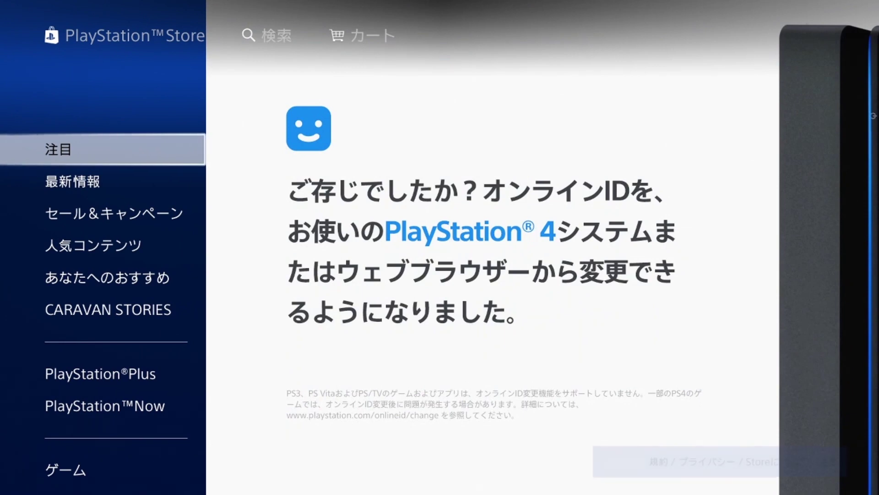
key(Down)
key(Down)
key(Down)
key(Down)
key(Down)
key(Down)
key(Down)
key(Down)
key(Down)
key(Down)
key(Down)
key(Down)
key(Down)
key(Down)
key(Down)
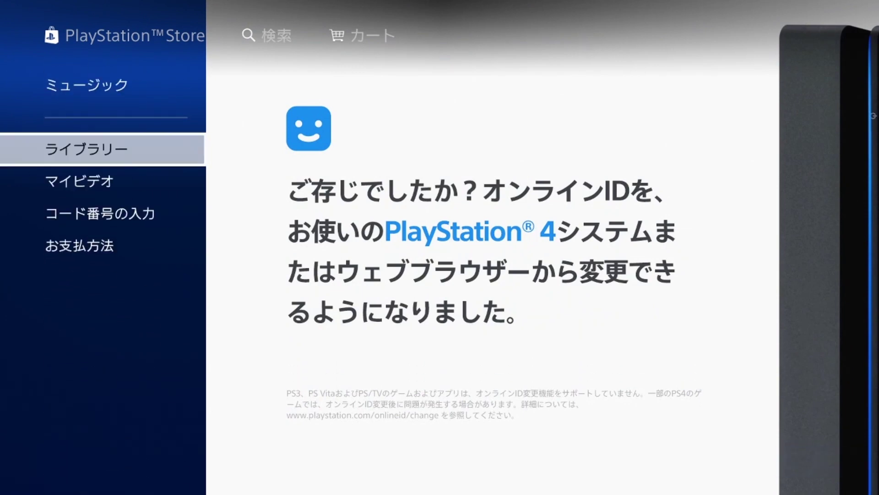
key(Up)
key(Up)
key(Up)
key(Up)
key(Up)
key(Up)
key(Up)
key(Up)
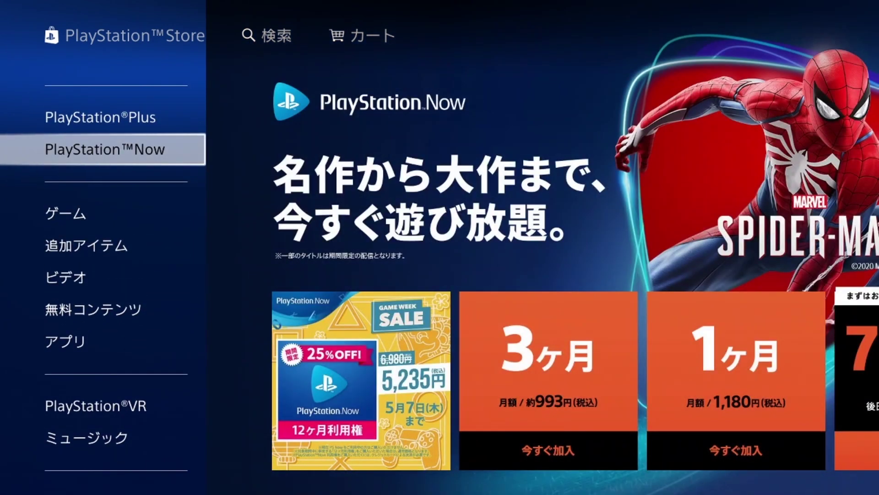
key(Down)
key(Down)
key(Down)
key(Down)
key(Down)
key(Down)
key(Down)
key(Down)
key(Down)
key(Down)
key(Down)
key(Up)
key(Up)
key(Up)
key(Up)
key(Up)
key(Up)
key(Up)
key(Up)
key(Up)
key(Up)
key(Up)
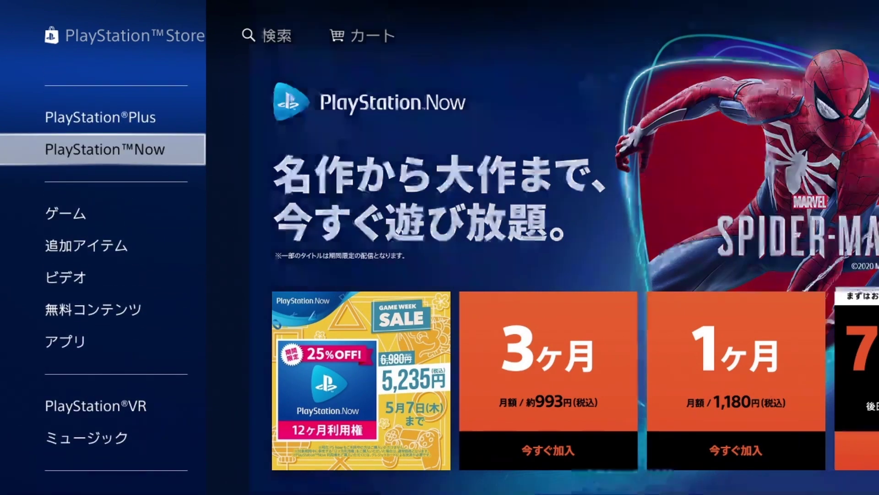
key(Down)
key(Down)
key(Down)
key(Down)
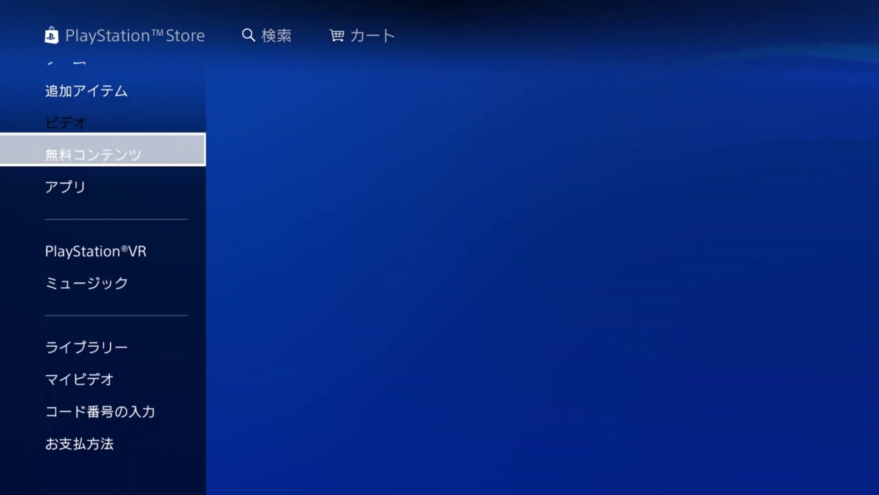